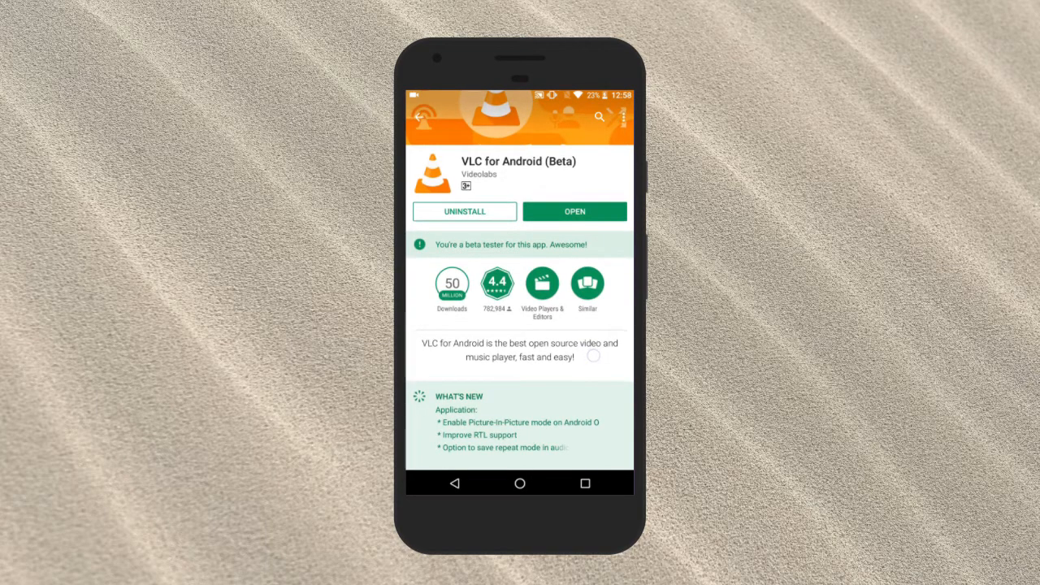
- Join the VLC for Android beta program via 'I'M IN' and confirm JOIN
drag(593, 356, 601, 416)
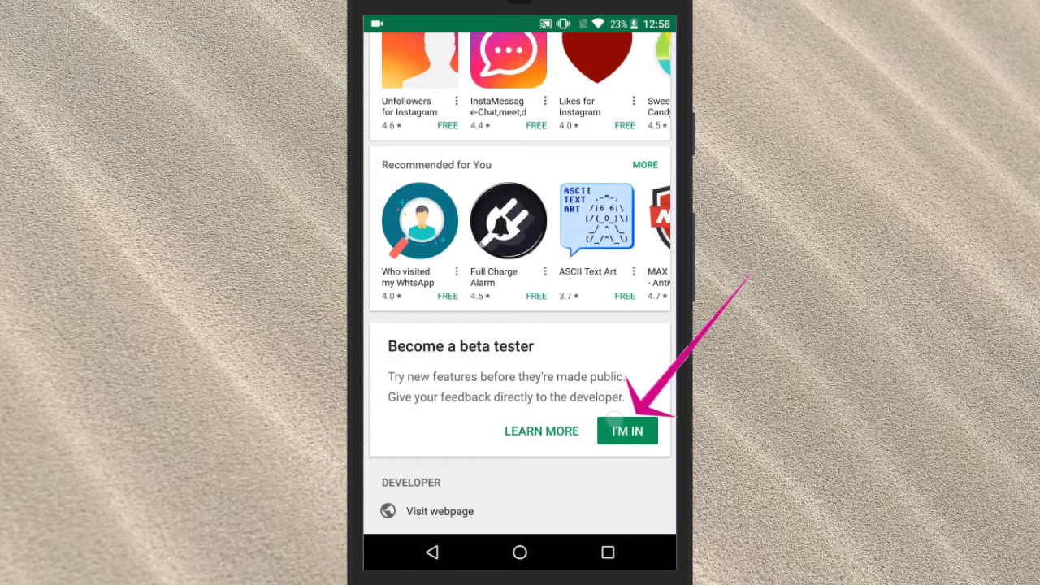
click(616, 418)
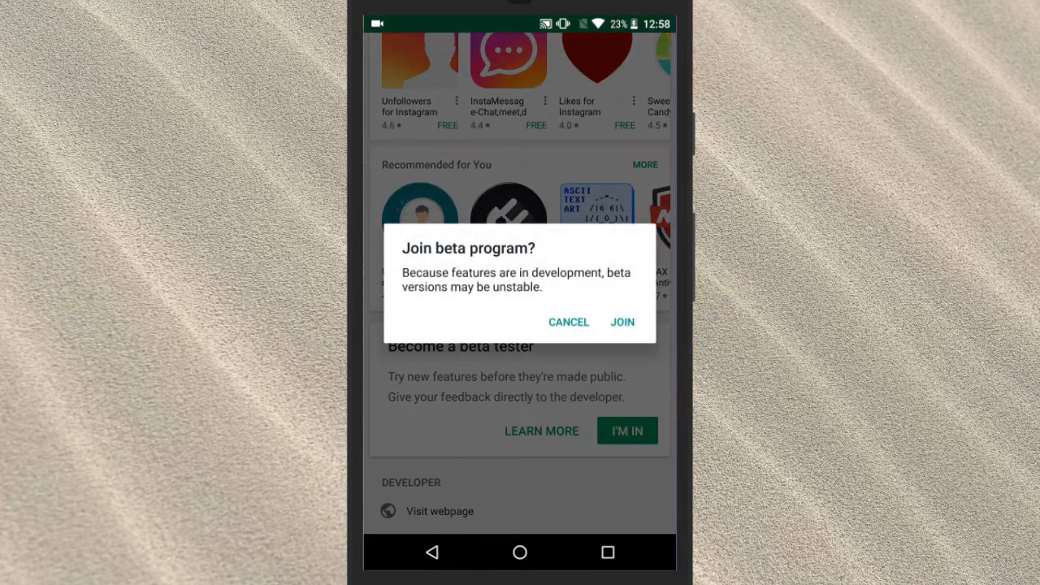
click(623, 322)
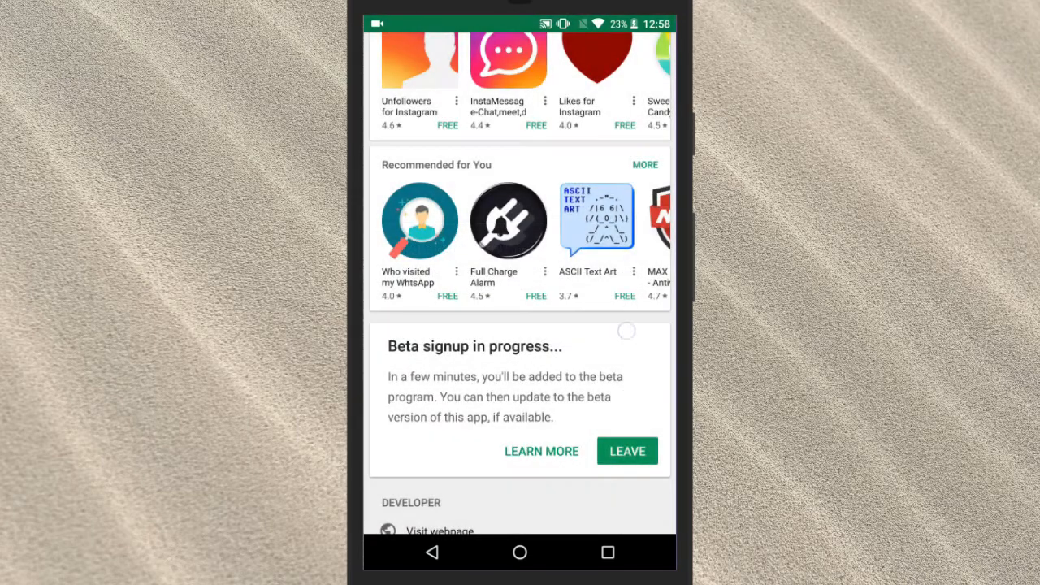
drag(628, 330, 611, 439)
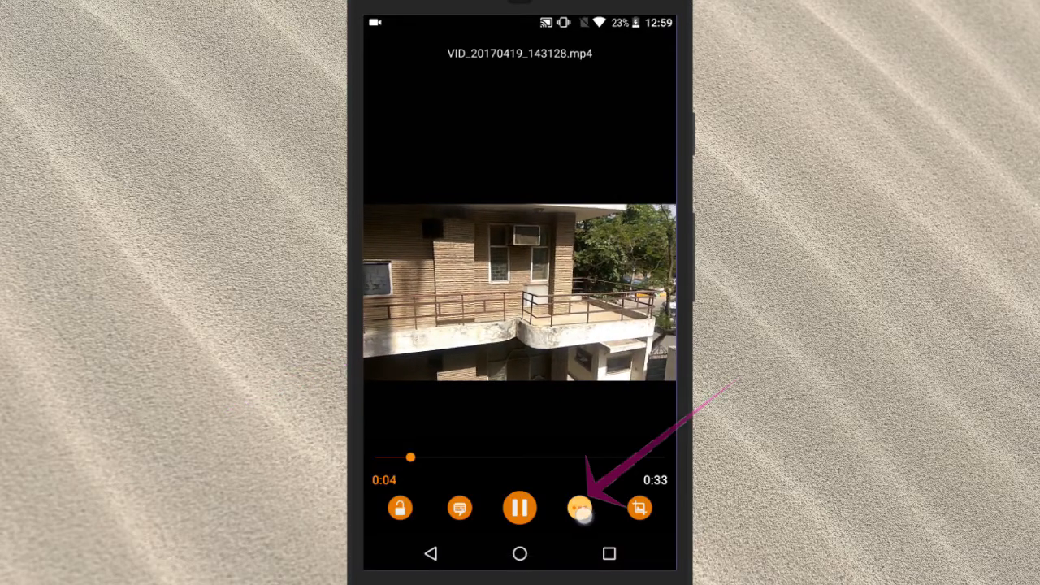
- Switch playback to the popup player, go Home, and move the floating video up-right
click(579, 508)
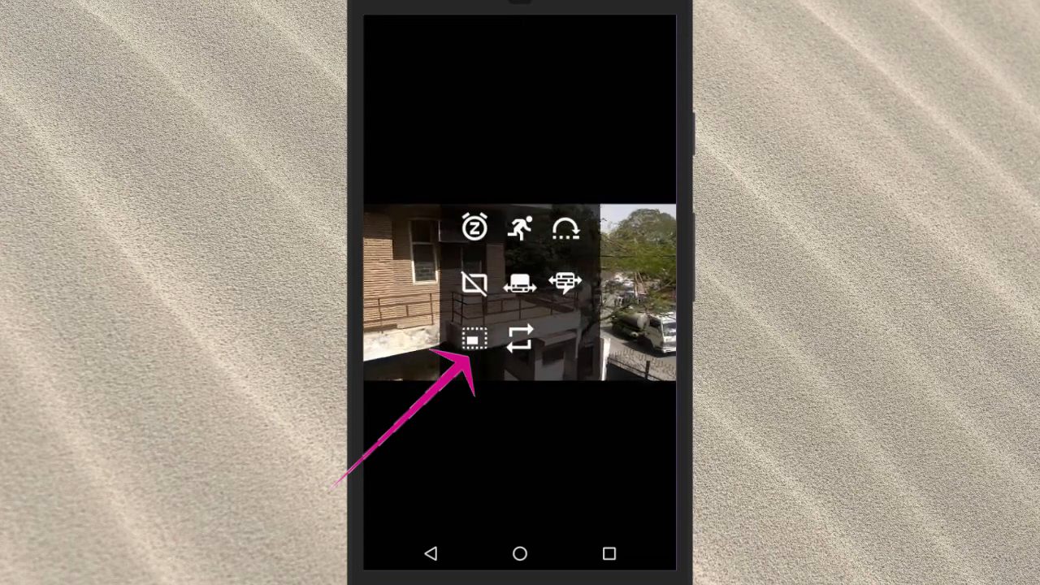
click(467, 342)
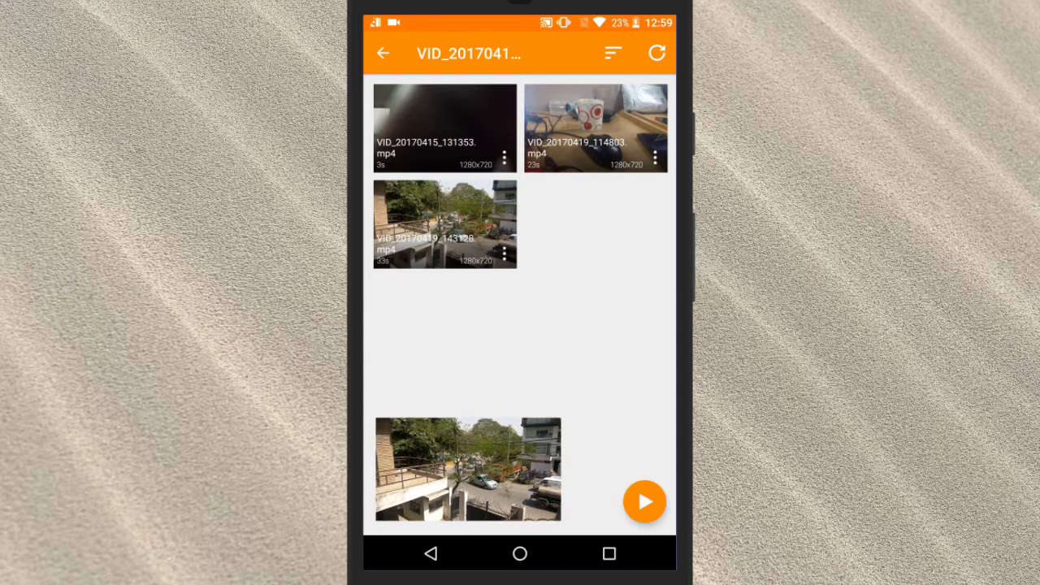
click(520, 553)
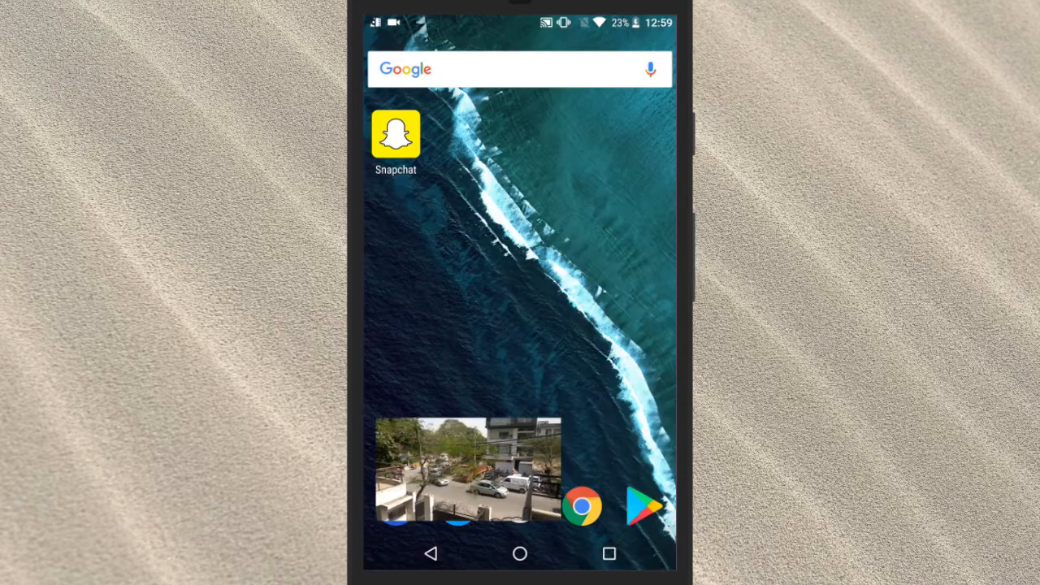
drag(516, 447, 617, 311)
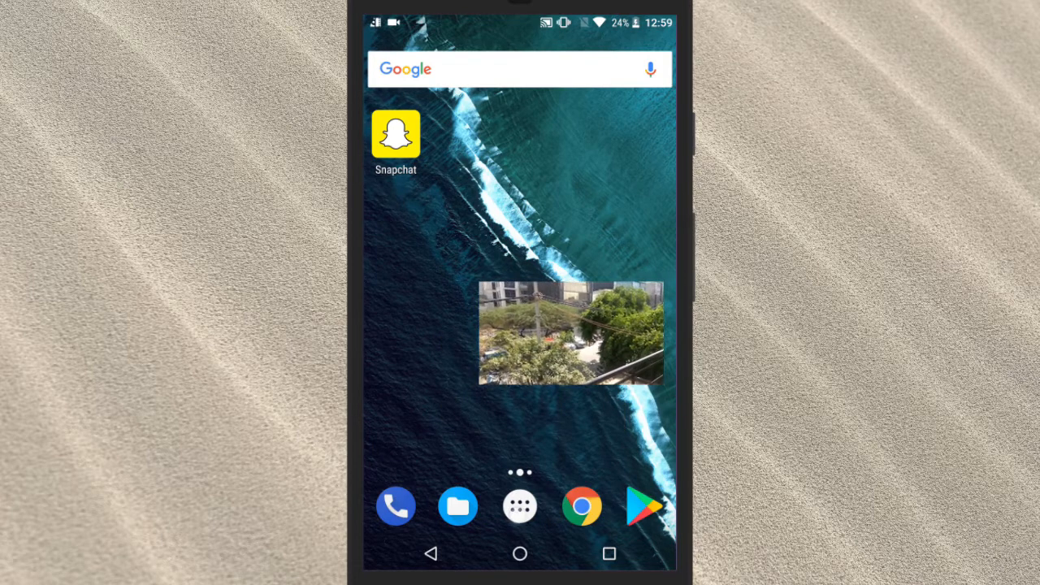
- Show all installed apps and nudge the floating video slightly left
click(520, 507)
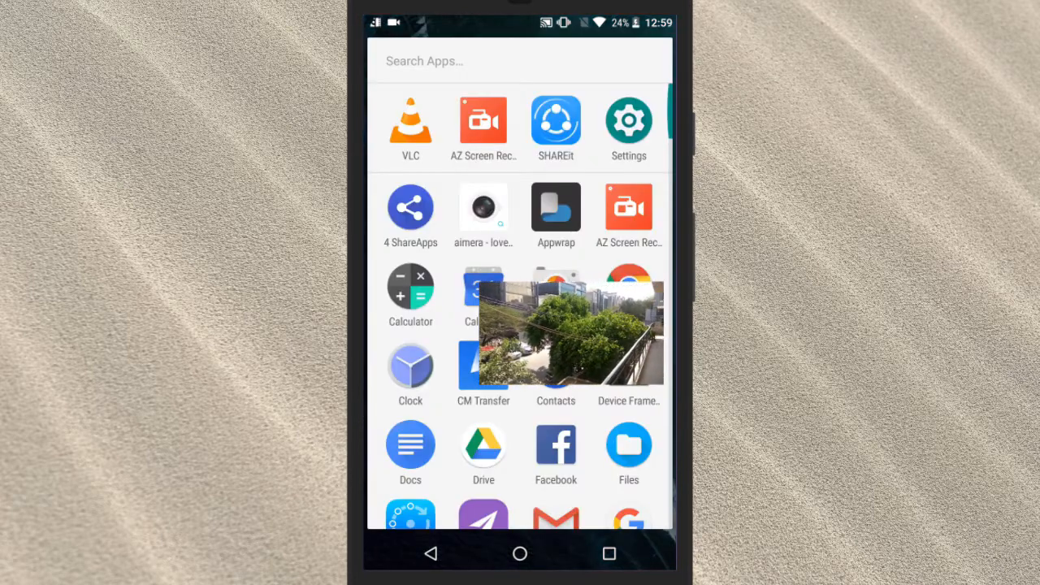
mouse_move(597, 339)
mouse_down()
mouse_move(512, 255)
mouse_move(549, 226)
mouse_move(555, 340)
mouse_move(569, 354)
mouse_up()
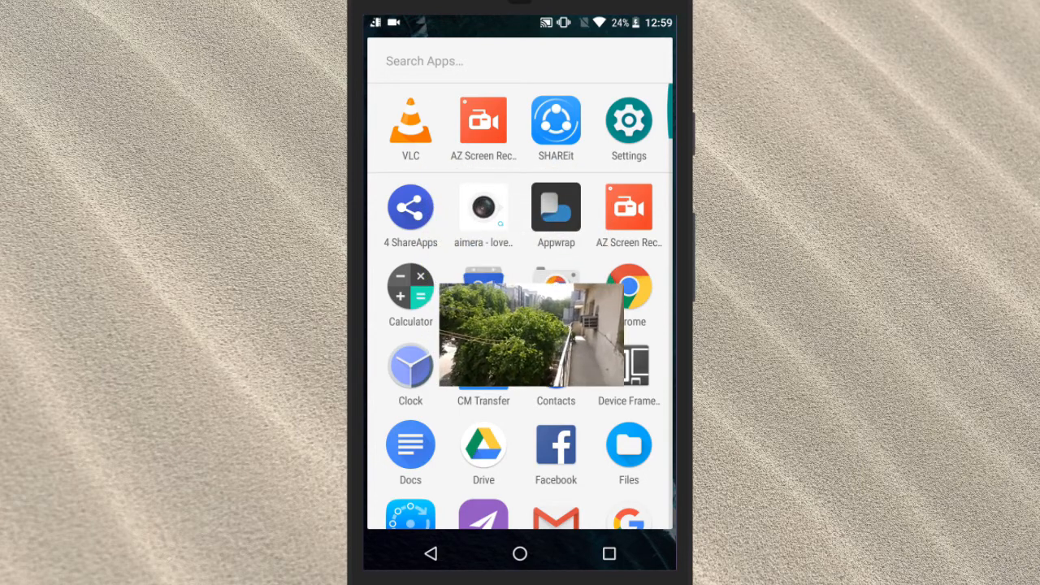
drag(612, 455, 612, 349)
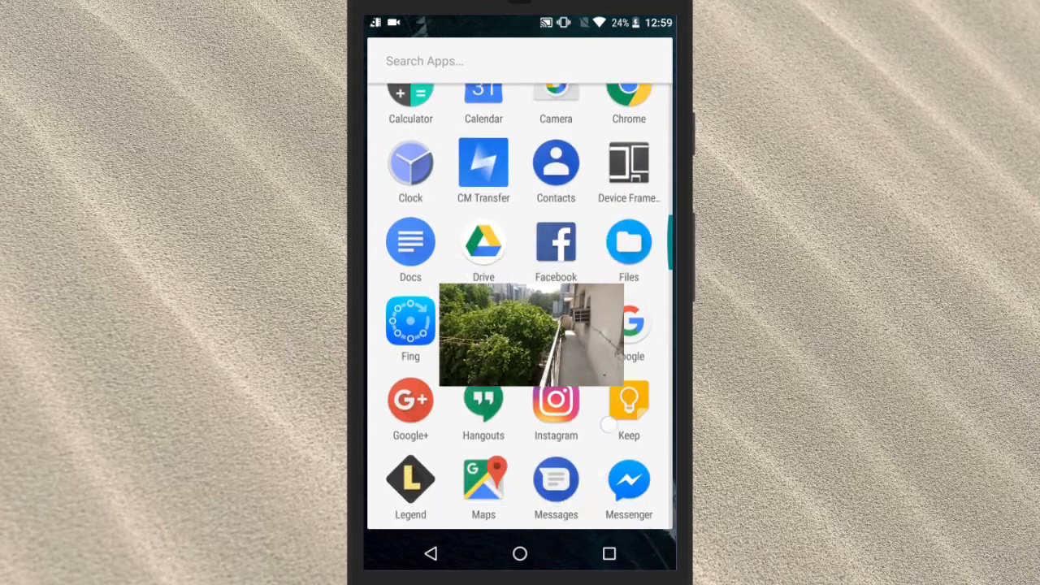